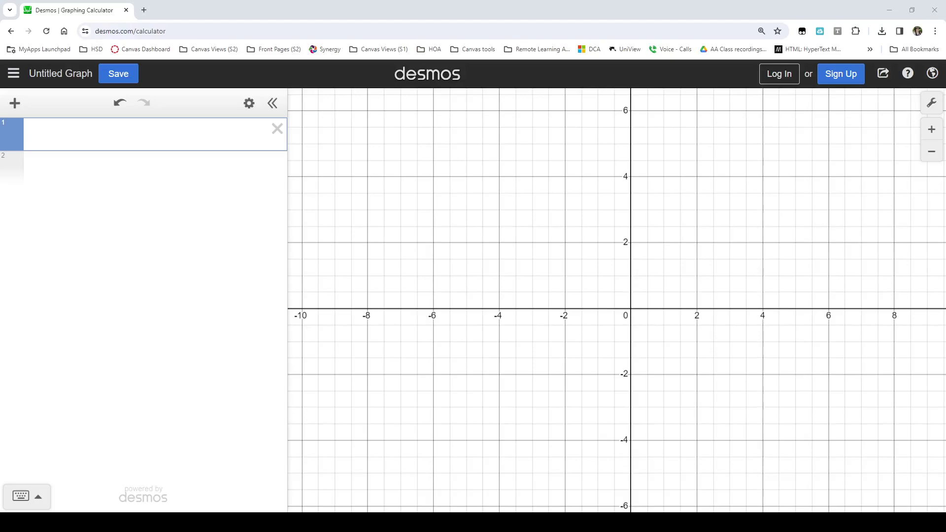
Start the first expression line with 'f(x) =', leaving the definition empty.
left_click(135, 136)
type("f(x) ")
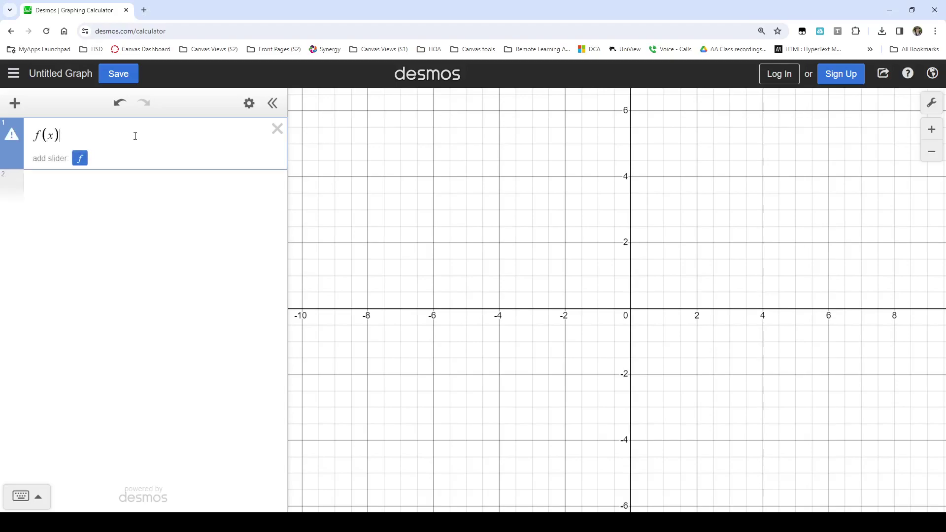
type("=")
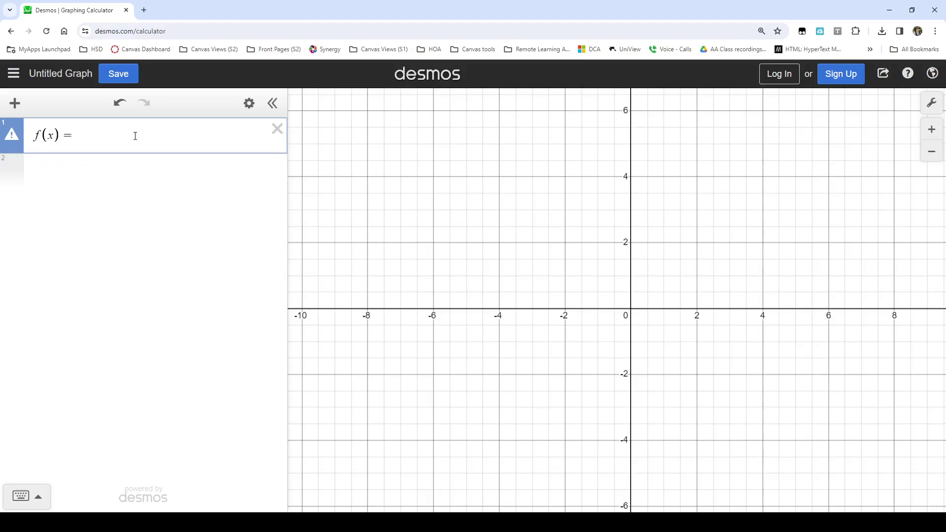
type("x^2")
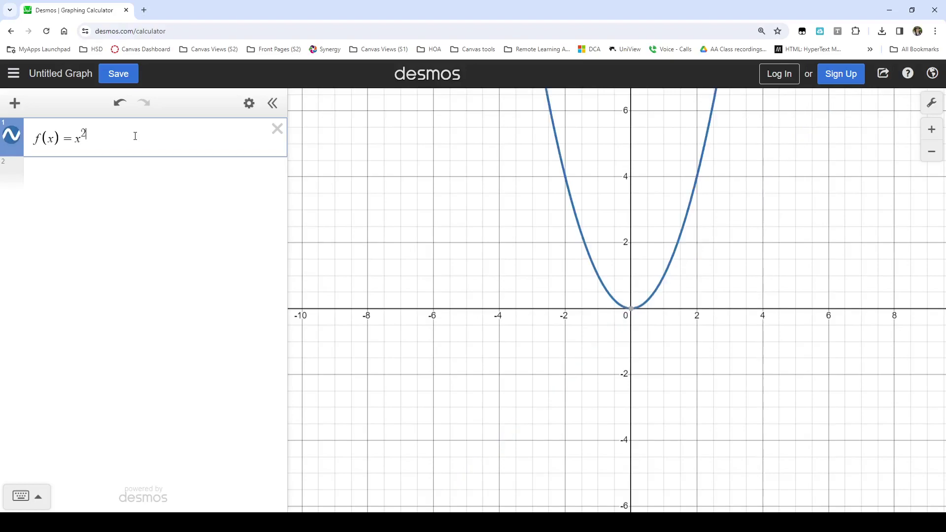
key("BackSpace")
key("BackSpace")
key("BackSpace")
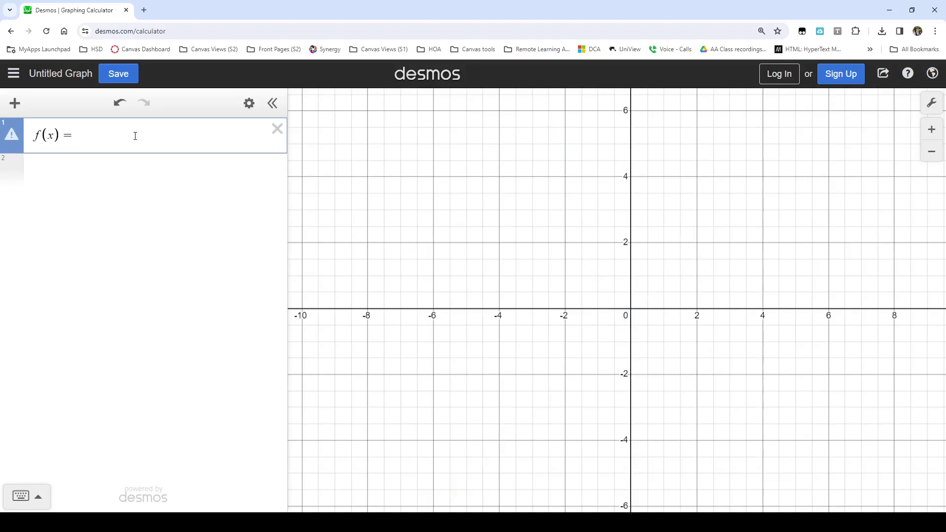
Complete line 1 as f(x) = {x < −2 : x² − x − 8}.
type("{")
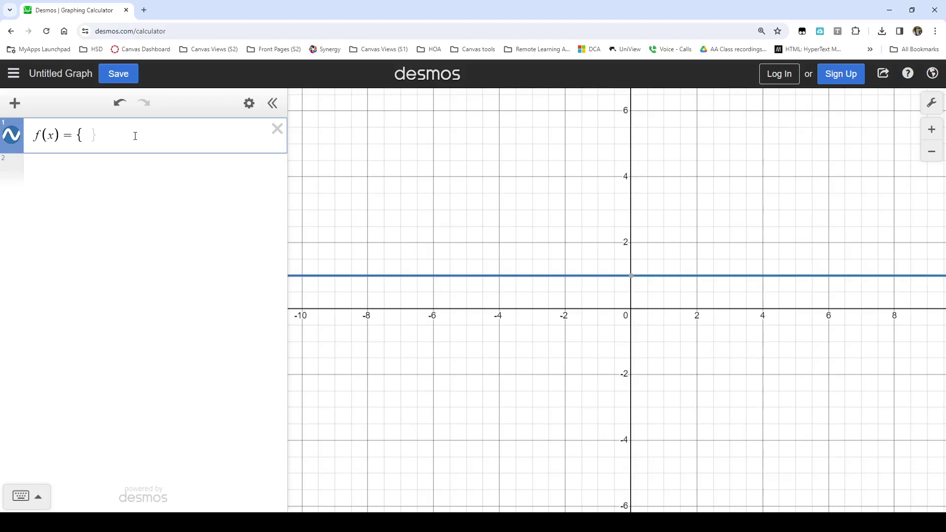
type("x < ")
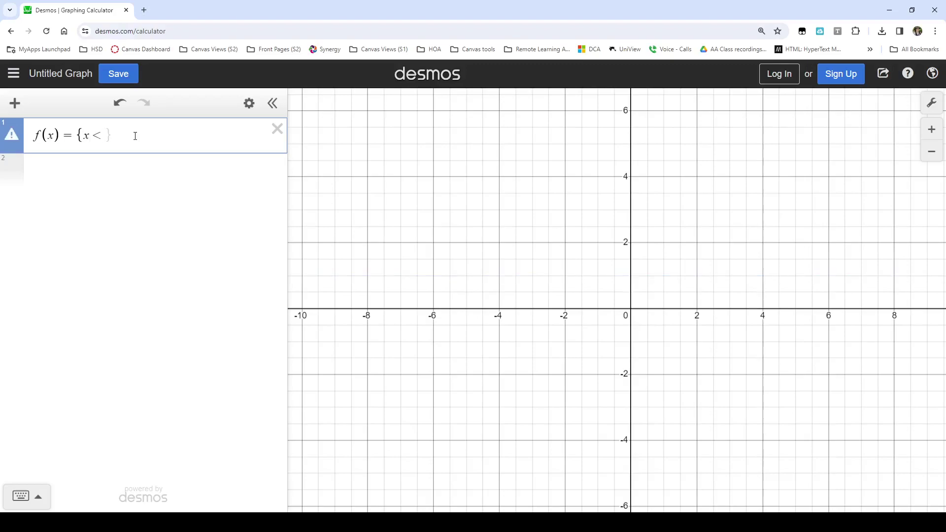
type("2")
key("BackSpace")
type("-2")
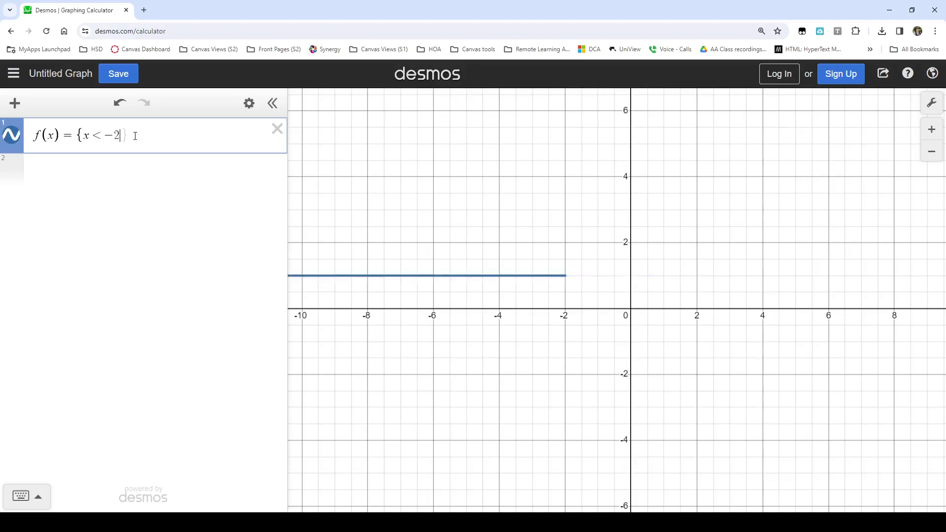
type(":")
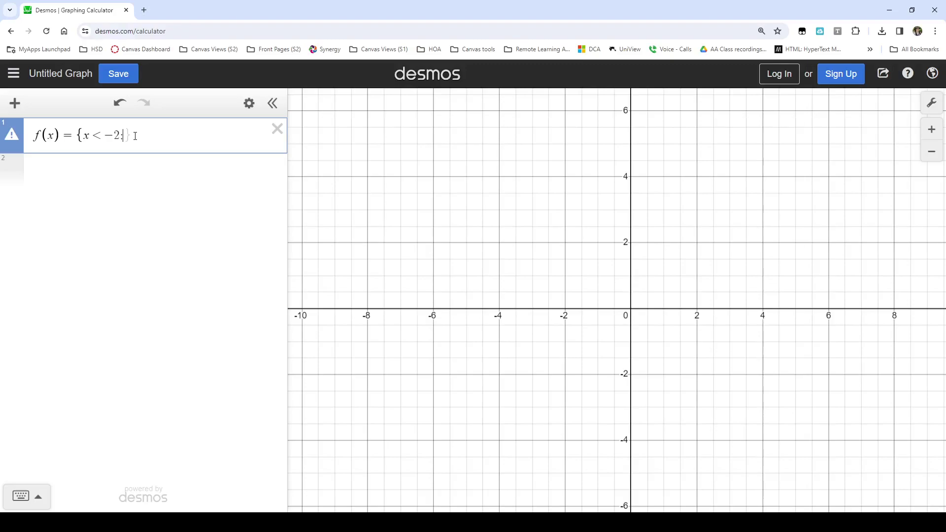
type("x^2")
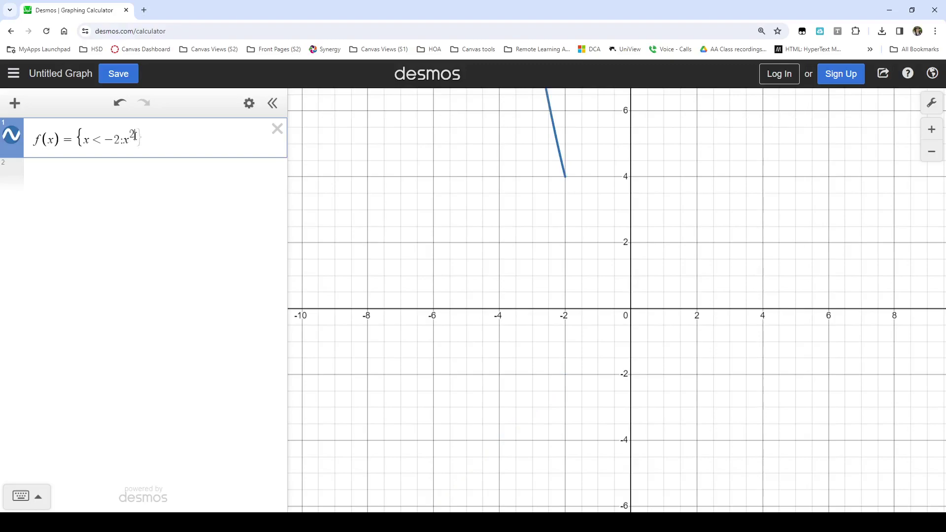
key("Right")
type("- x ")
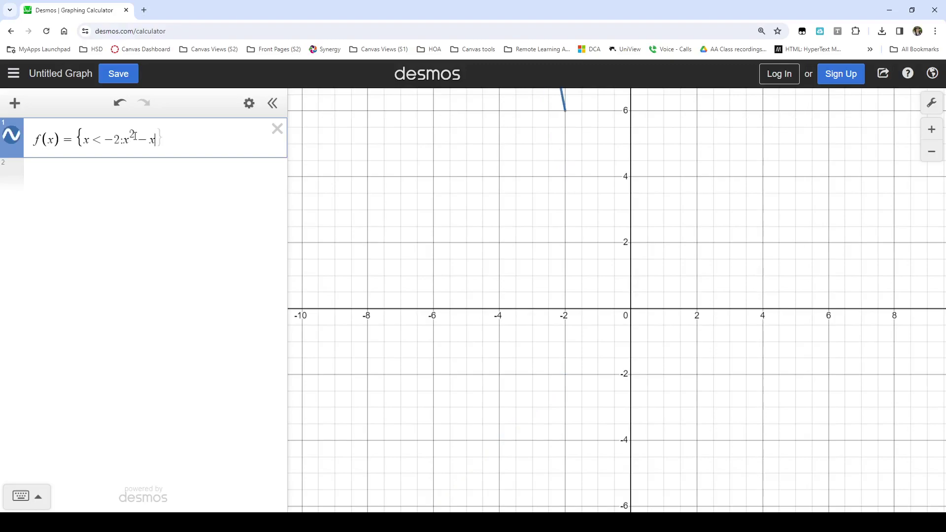
type("- 8")
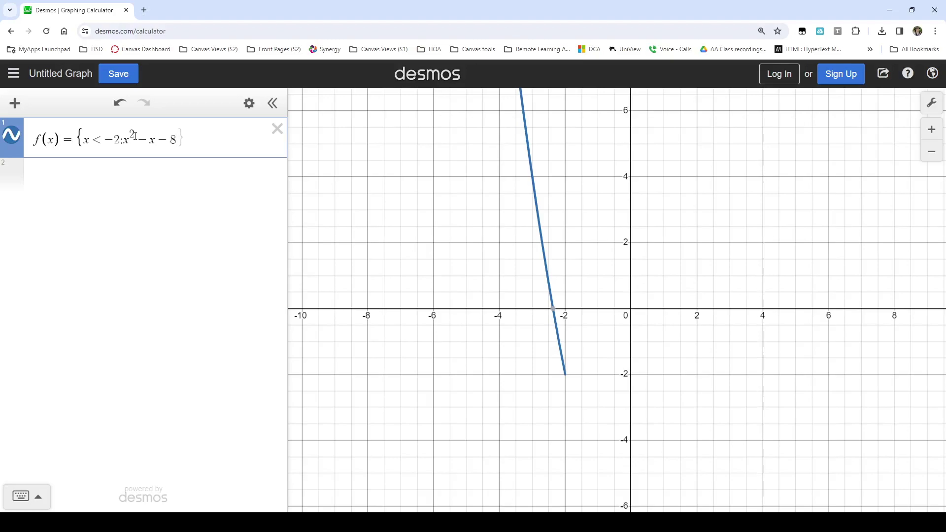
key("Right")
On a new line begin f(x) = {−2 ≤ x < 5 : log₃ …}.
key("Return")
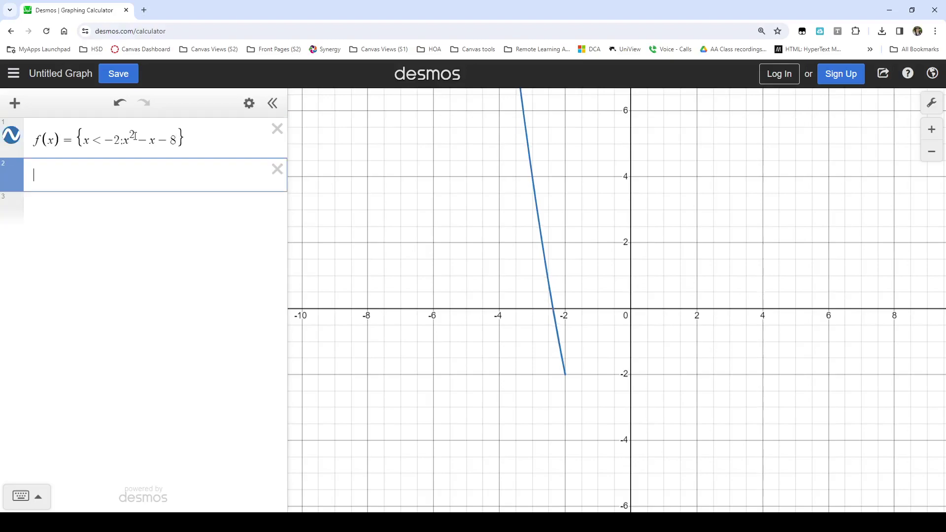
type("f(")
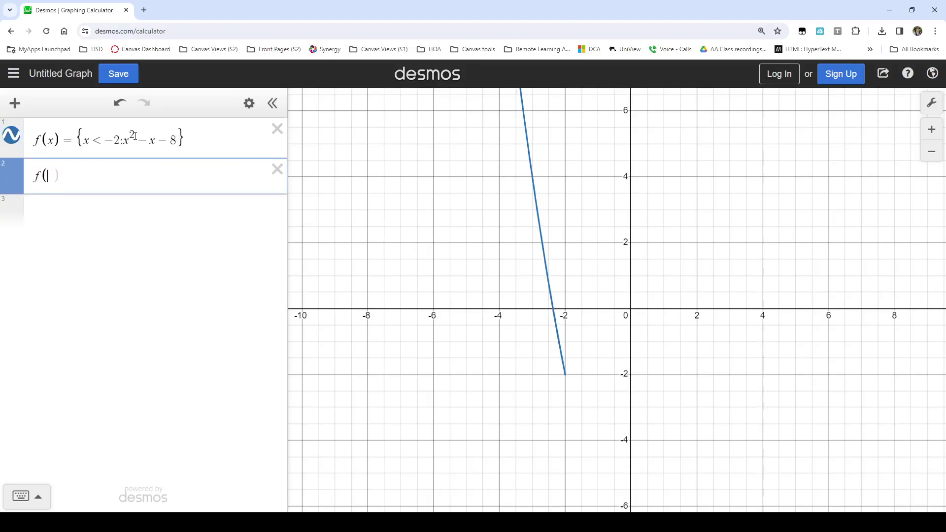
type("x) ")
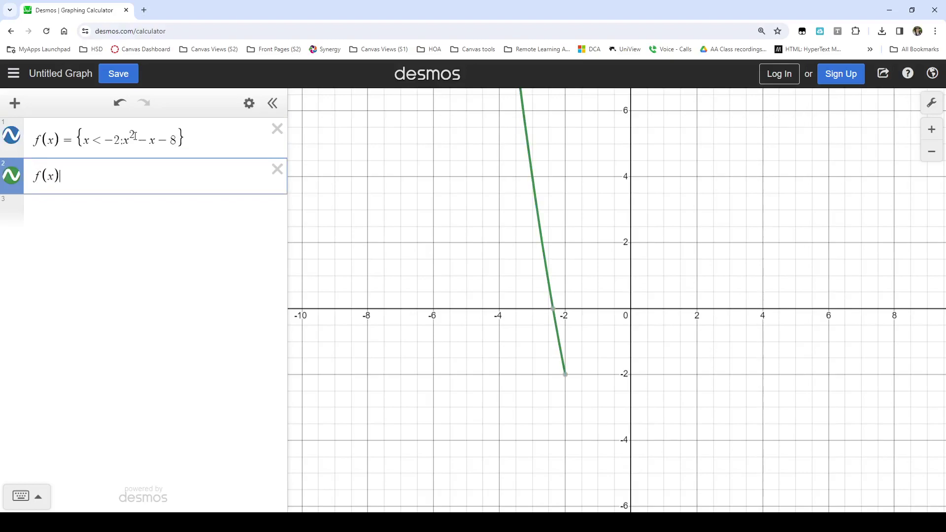
type("= ")
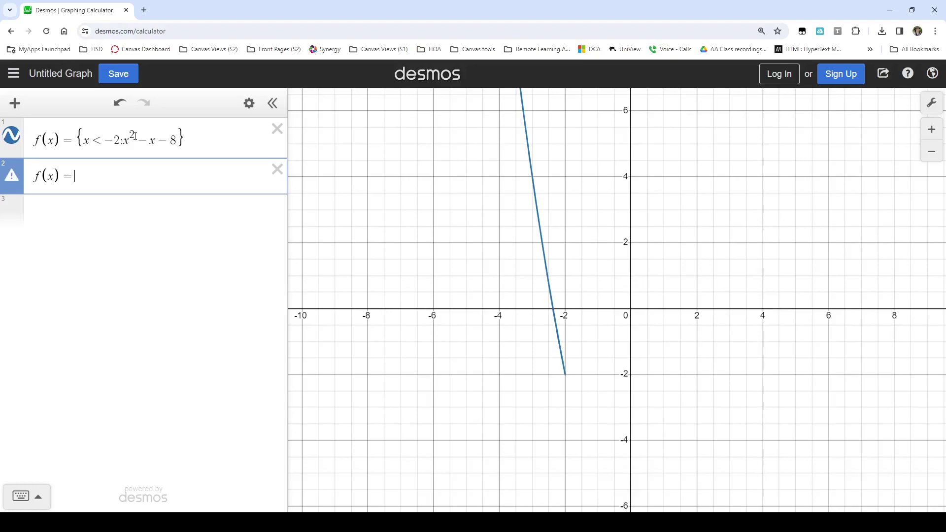
type("{")
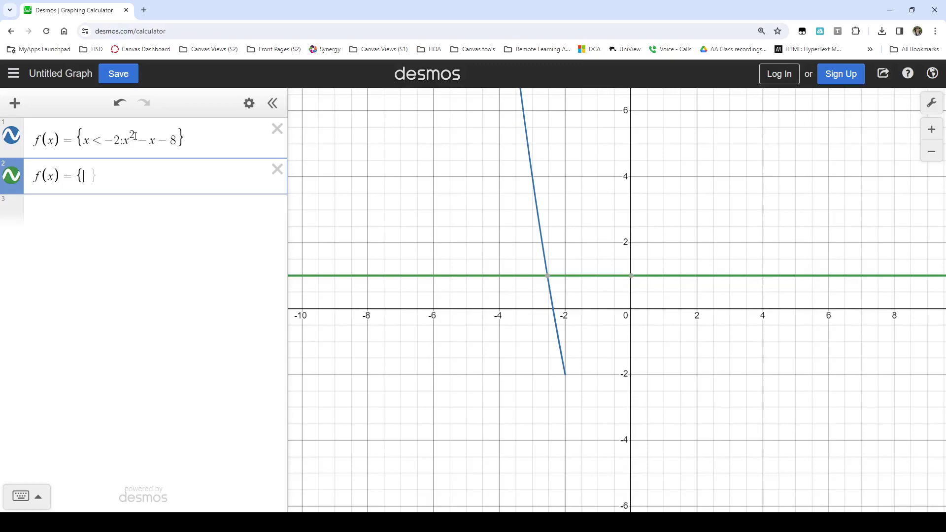
type("-2<")
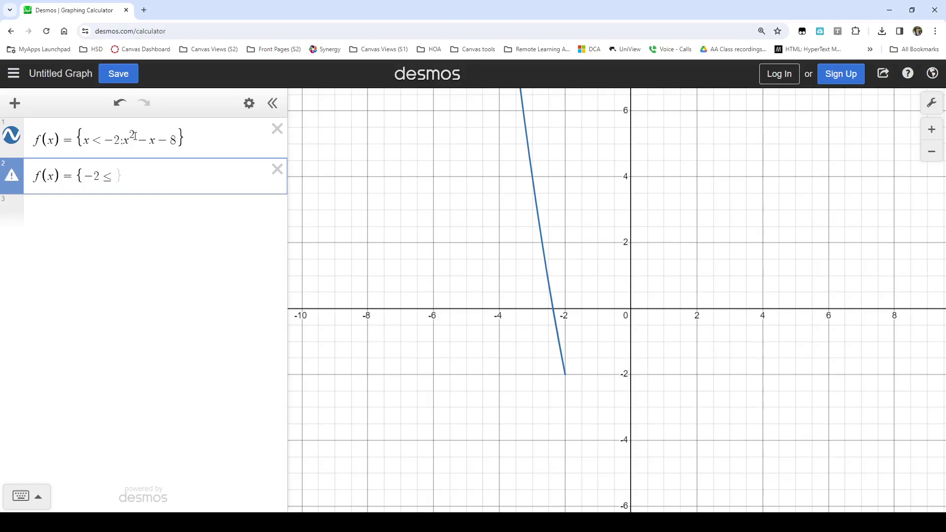
type("x")
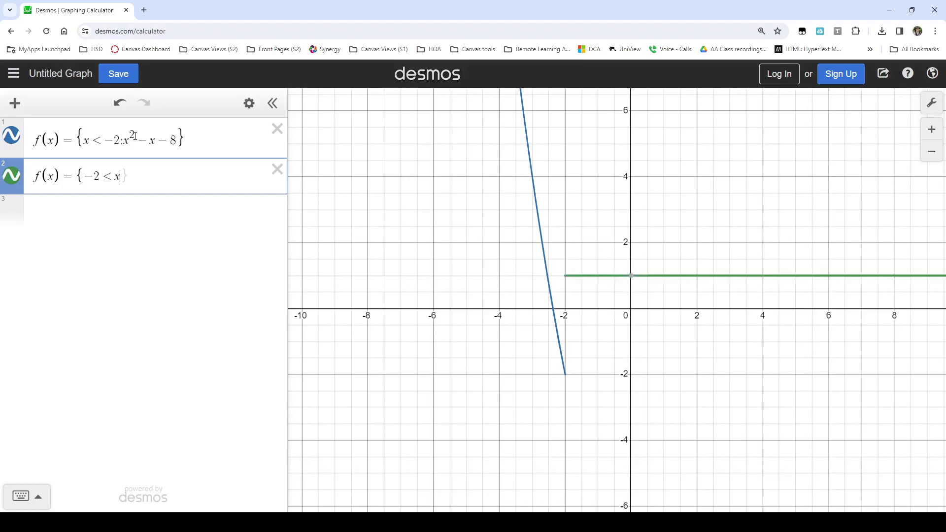
type(":")
key("BackSpace")
type("< 5")
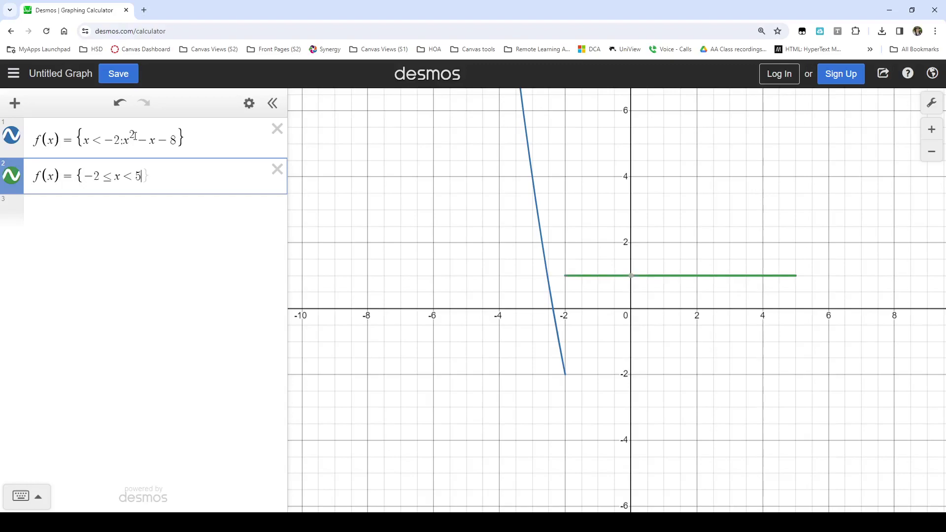
type(": ")
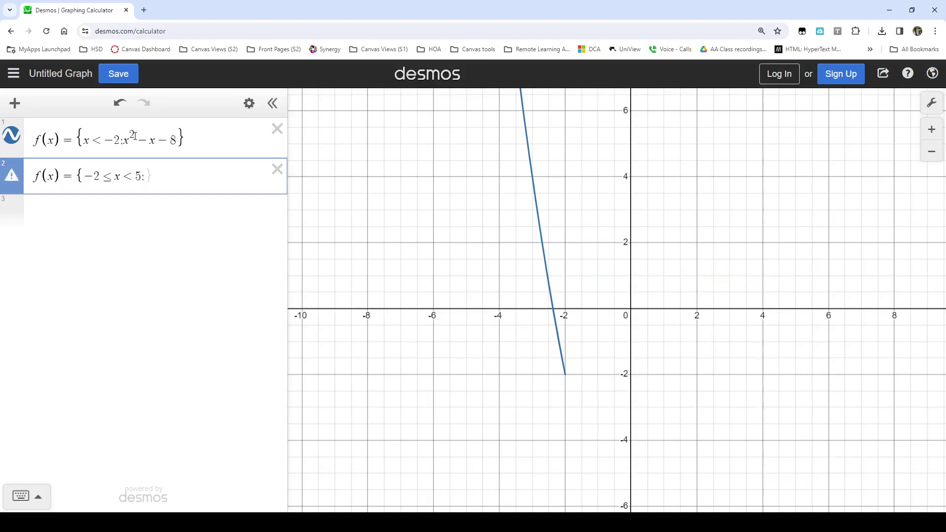
type("log")
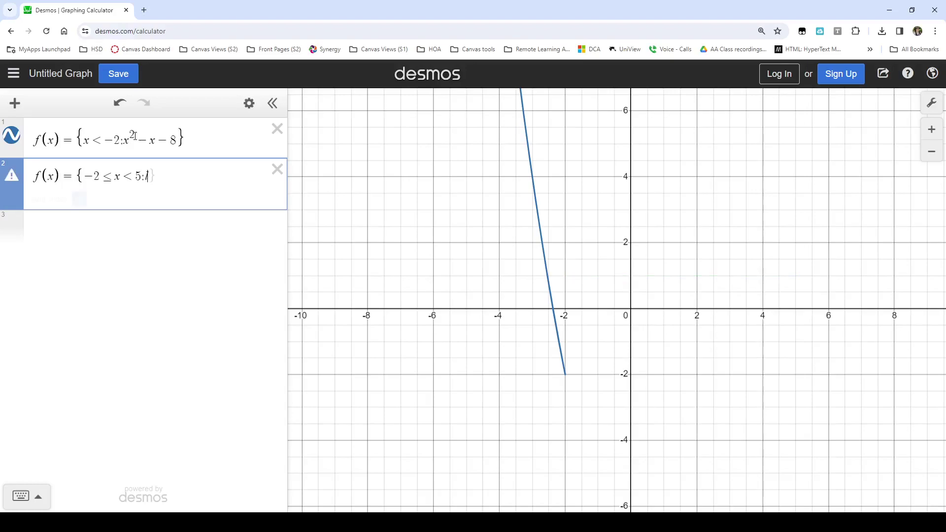
type("_3")
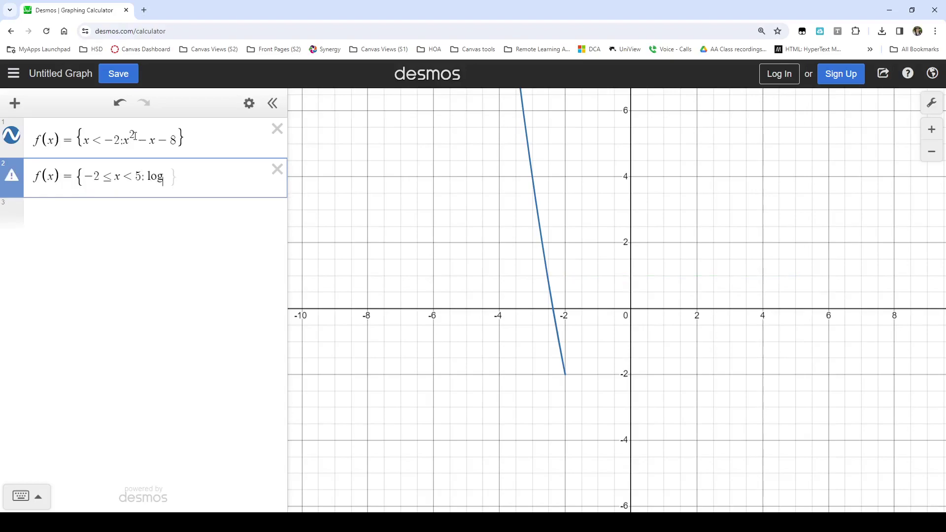
Finish the second piece with argument (x + 6) and a closing brace, adding a blank line.
key("Right")
type("(x)")
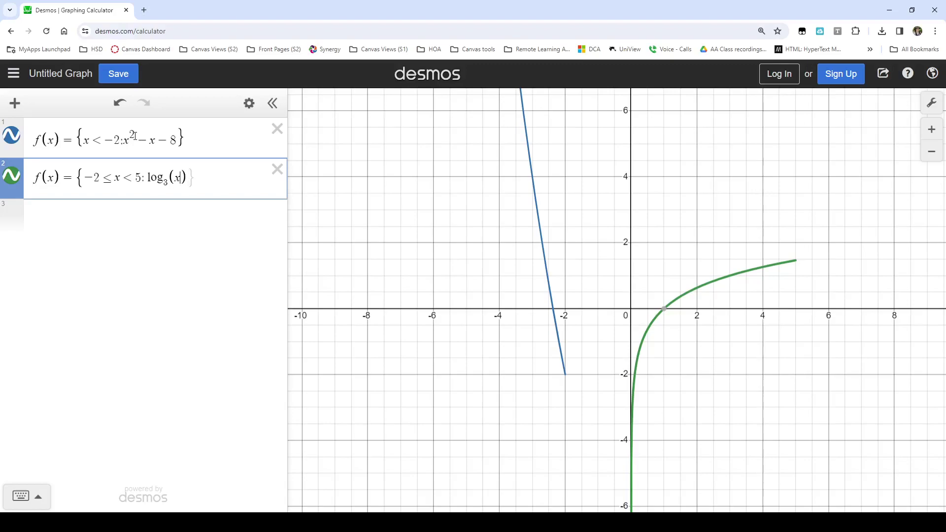
type("-6")
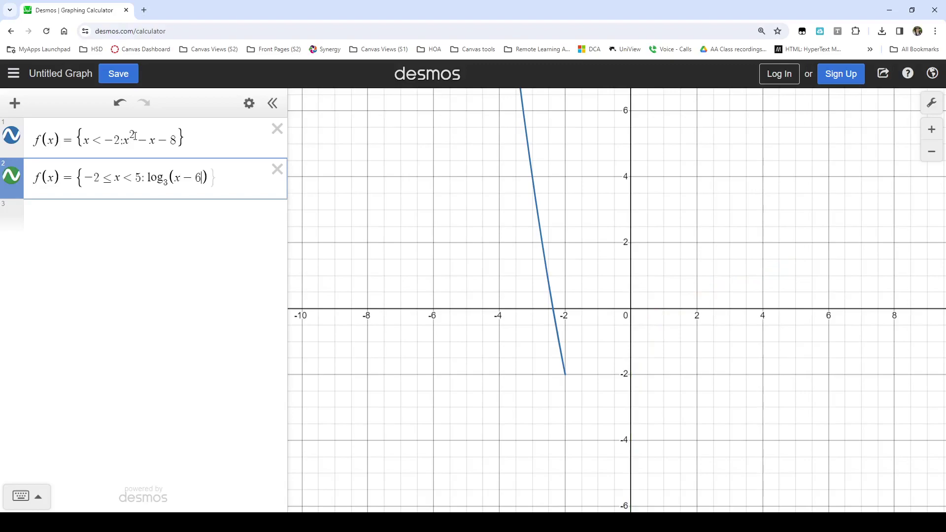
type("0")
key("BackSpace")
type("0")
key("BackSpace")
key("BackSpace")
key("BackSpace")
type("+6")
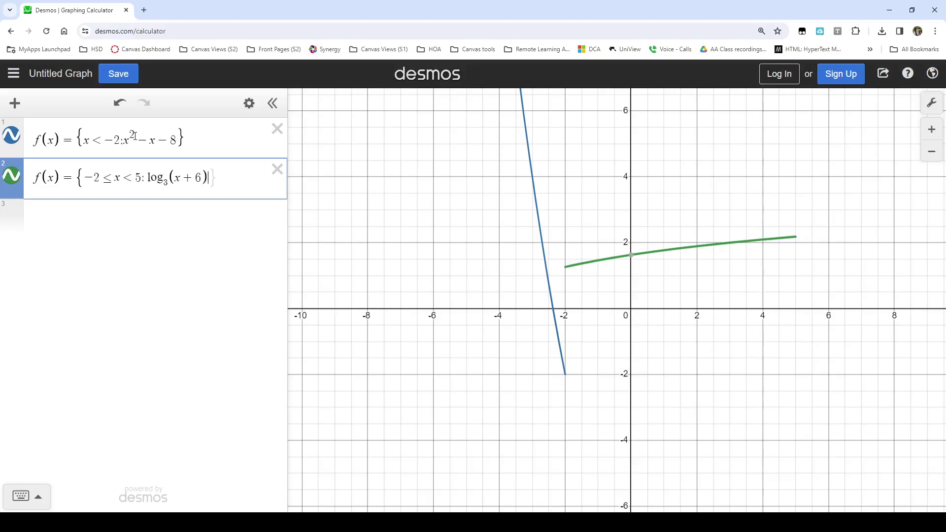
type("}")
key("Return")
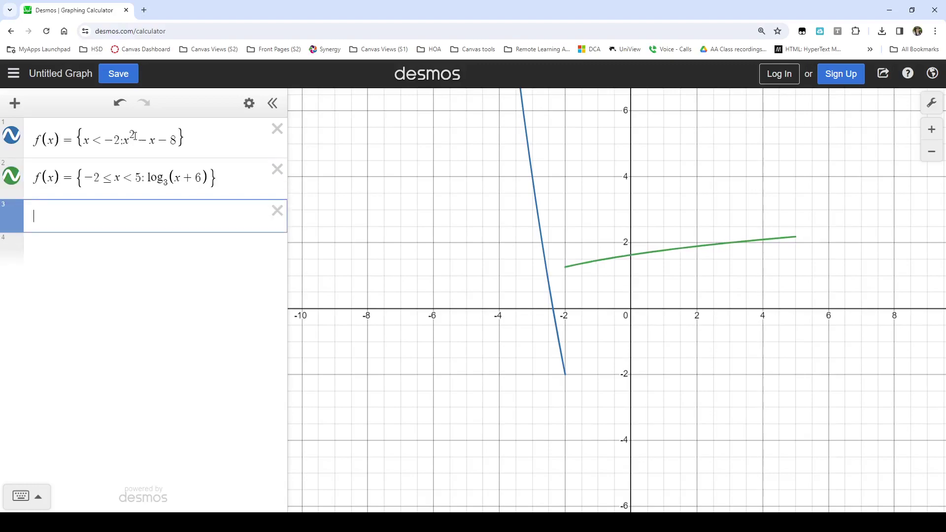
Define f(x) = {x ≥ 5 : 1/x} on line three and frame all three curves.
type("f(x) =")
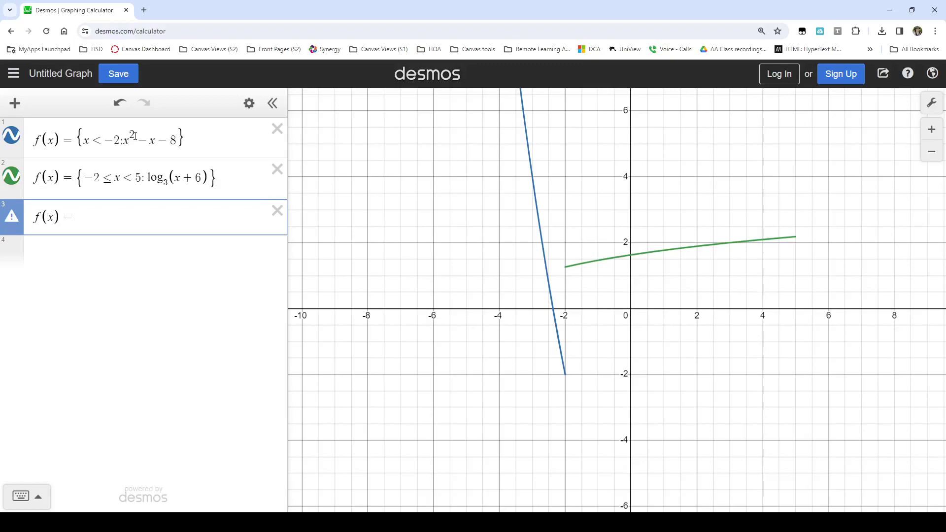
type("{")
type("x")
type(">")
type("5")
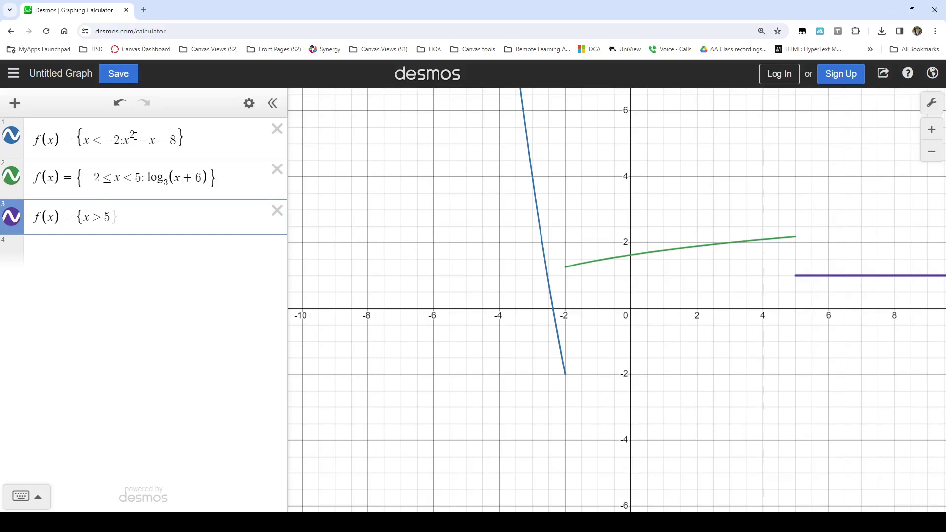
type(":")
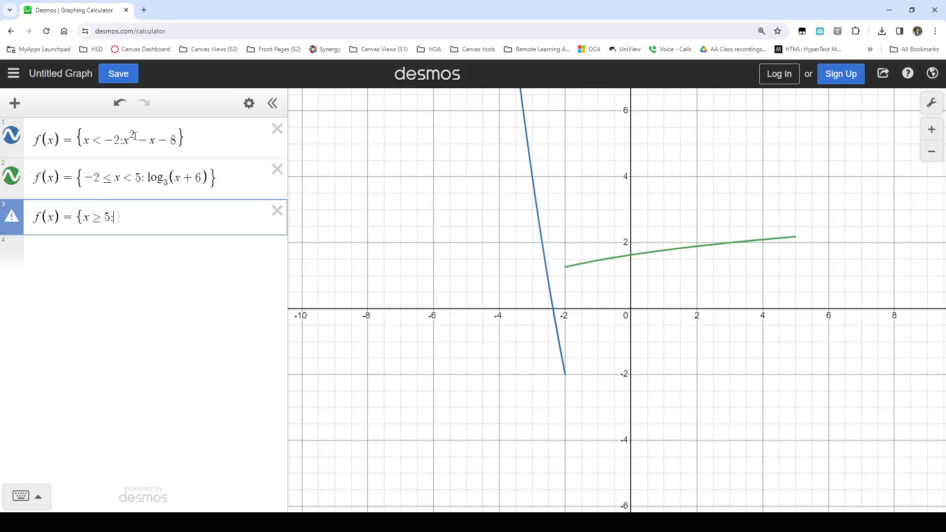
type("1/x")
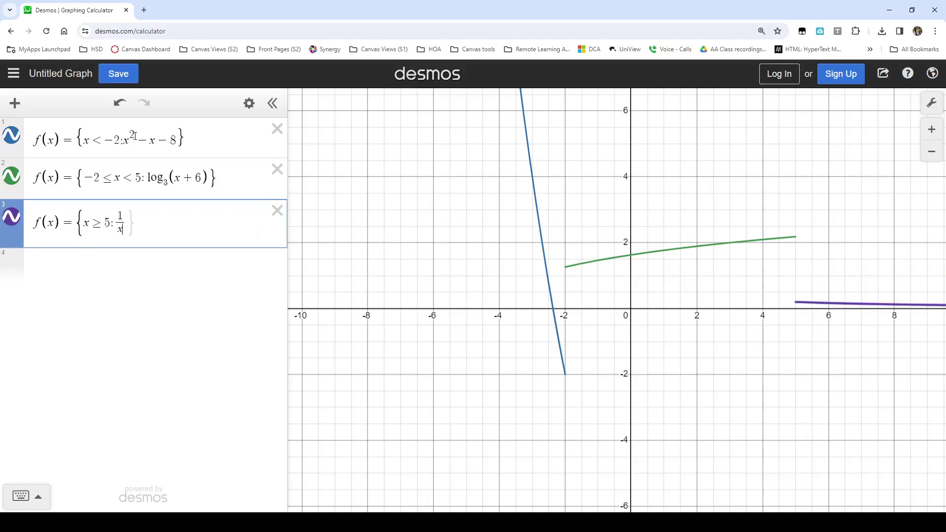
type("]")
key("BackSpace")
type("}")
left_click_drag(542, 329, 413, 361)
scroll(544, 374, "down", 5)
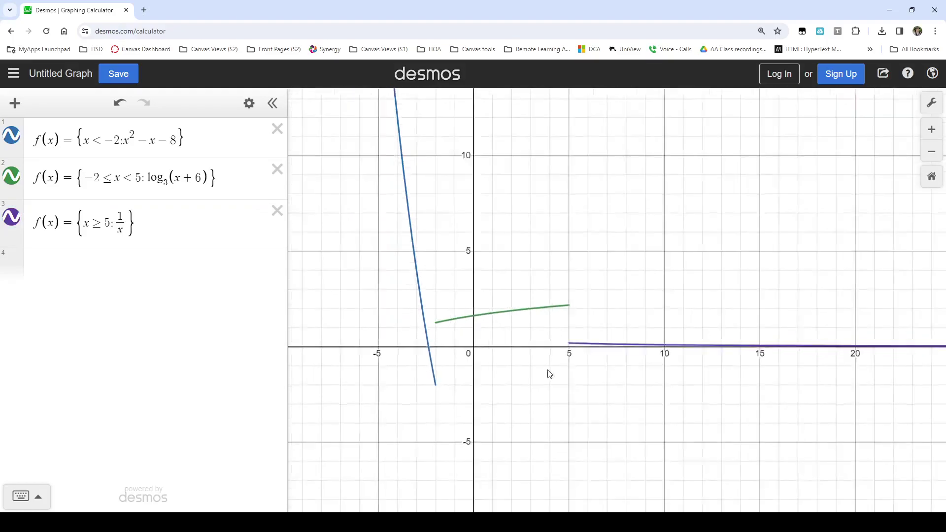
scroll(542, 371, "up", 5)
scroll(543, 371, "up", 1)
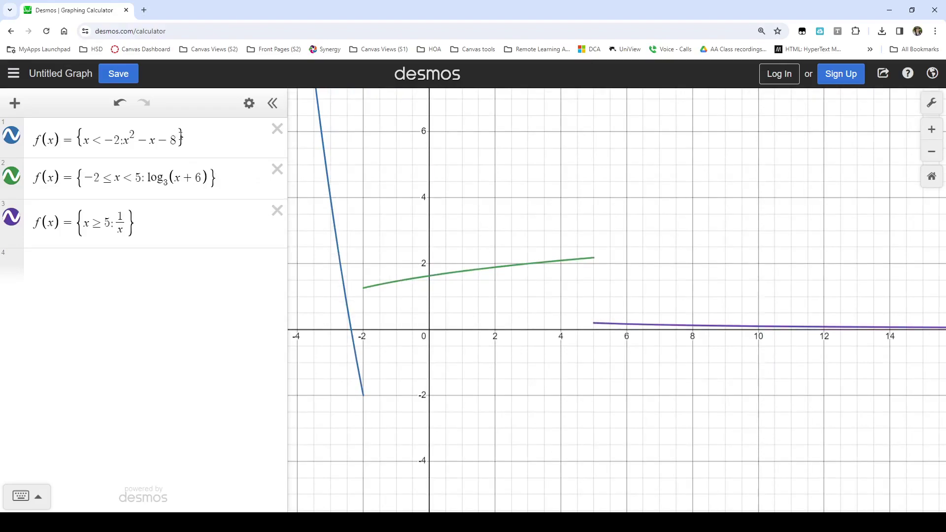
Move the second piece, −2 ≤ x < 5 : log₃(x + 6), into line 1 after a comma, deleting its row.
left_click(180, 140)
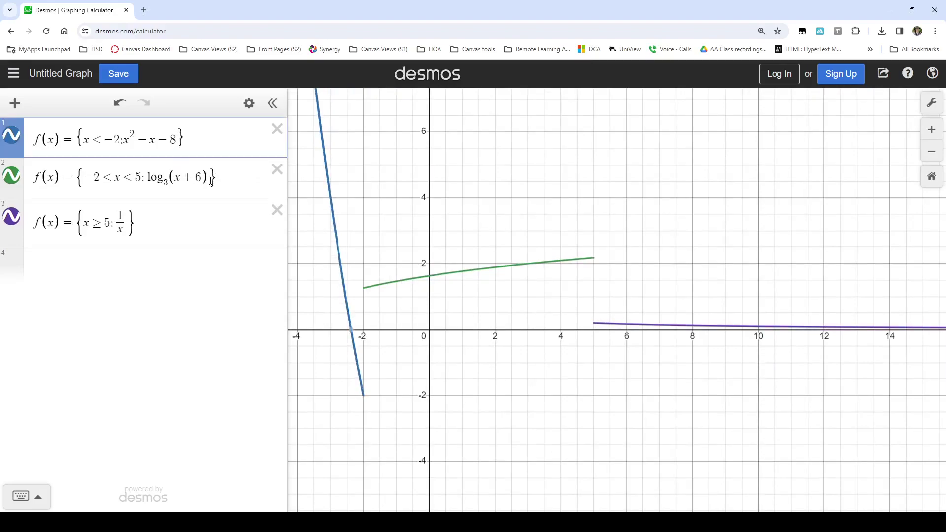
left_click_drag(213, 181, 87, 181)
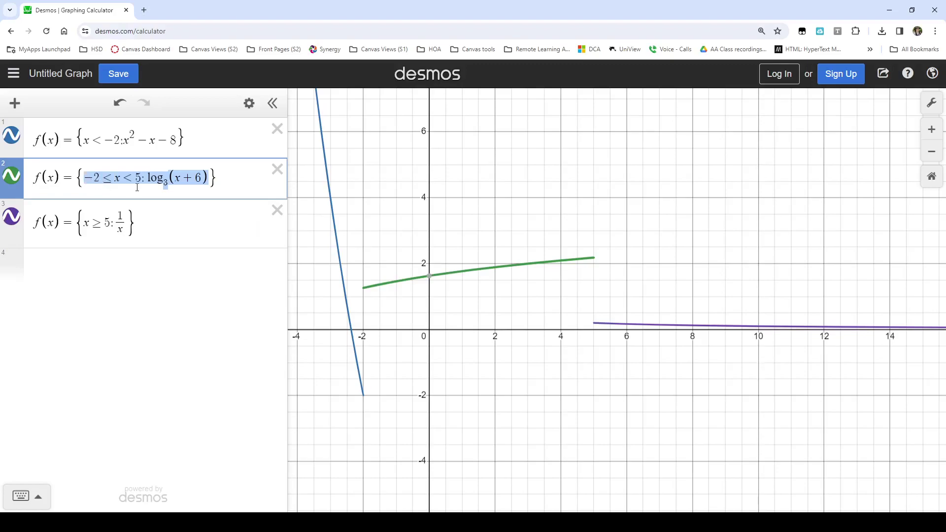
key("BackSpace")
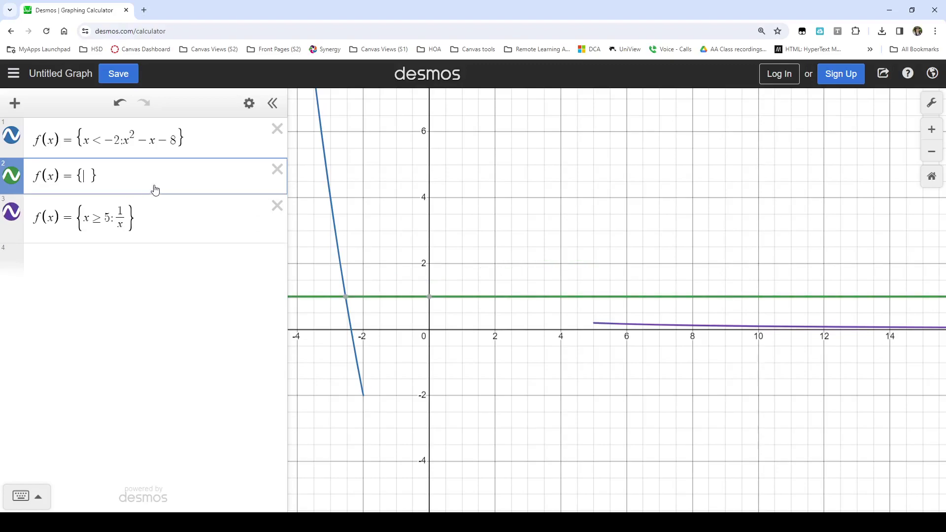
left_click(179, 141)
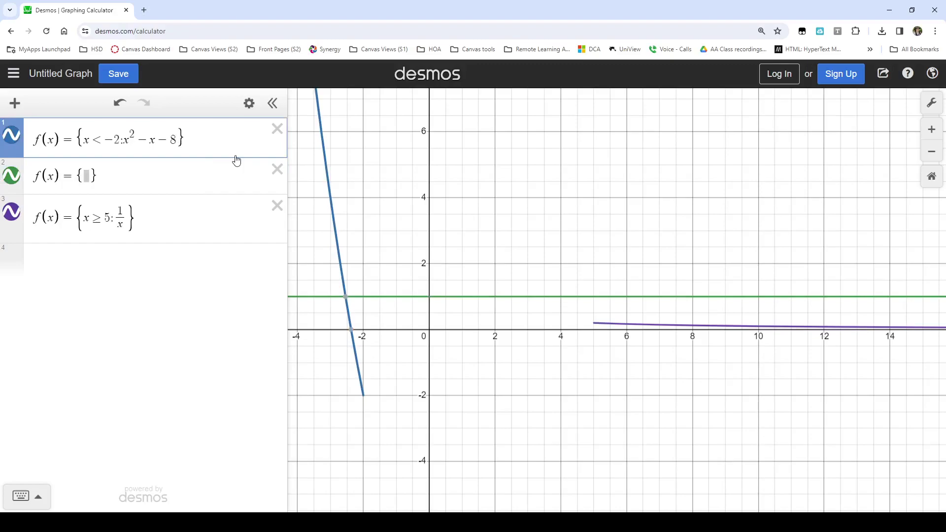
type(", -2≤x<5: log_3(x+6")
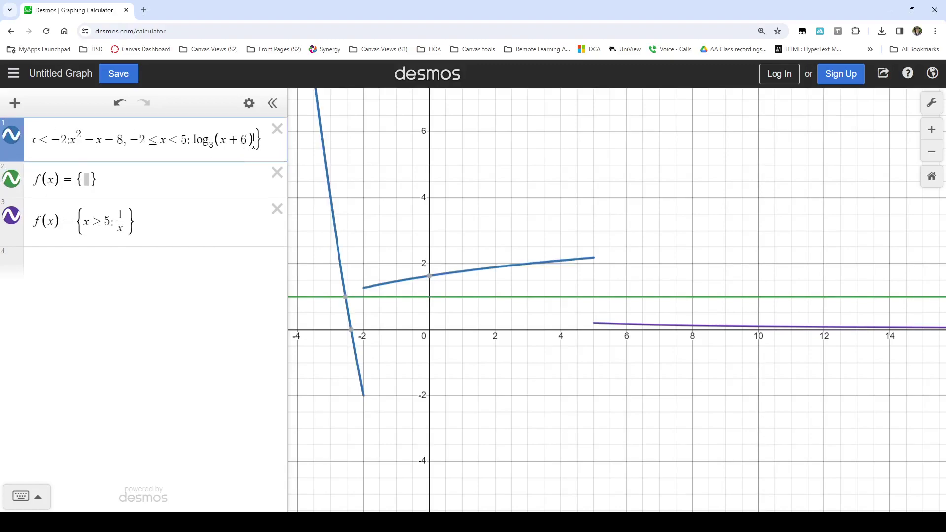
key("Return")
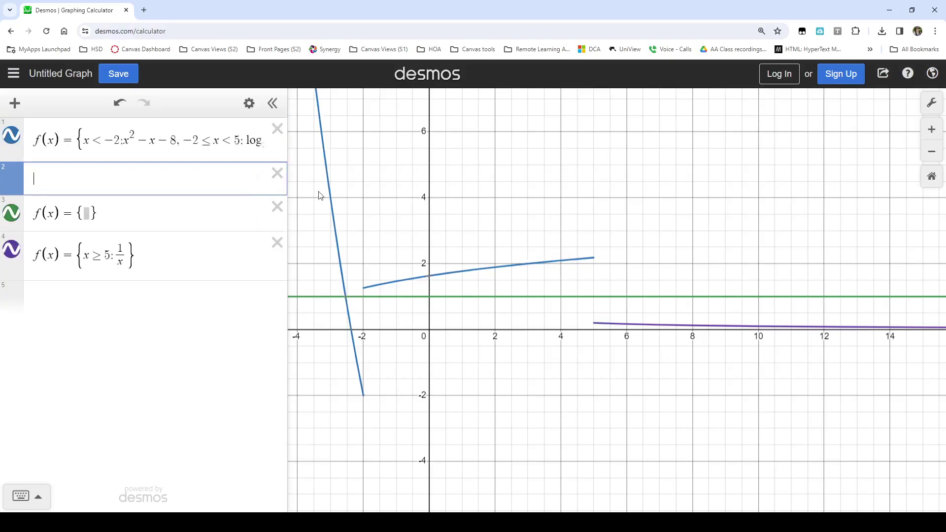
left_click(278, 207)
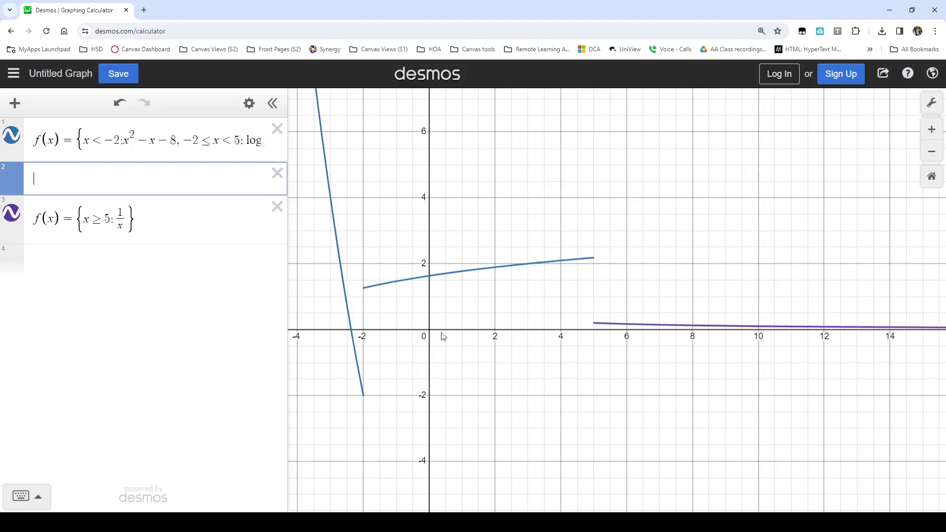
Widen the panel, then cut and paste the third piece after a comma in line 1, deleting its row.
left_click_drag(290, 145, 461, 144)
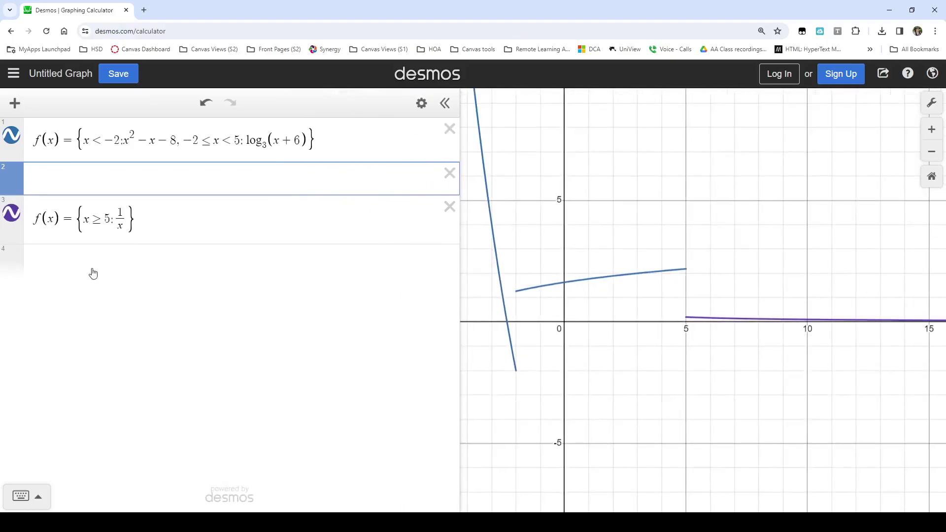
left_click_drag(129, 229, 85, 227)
key("ctrl+x")
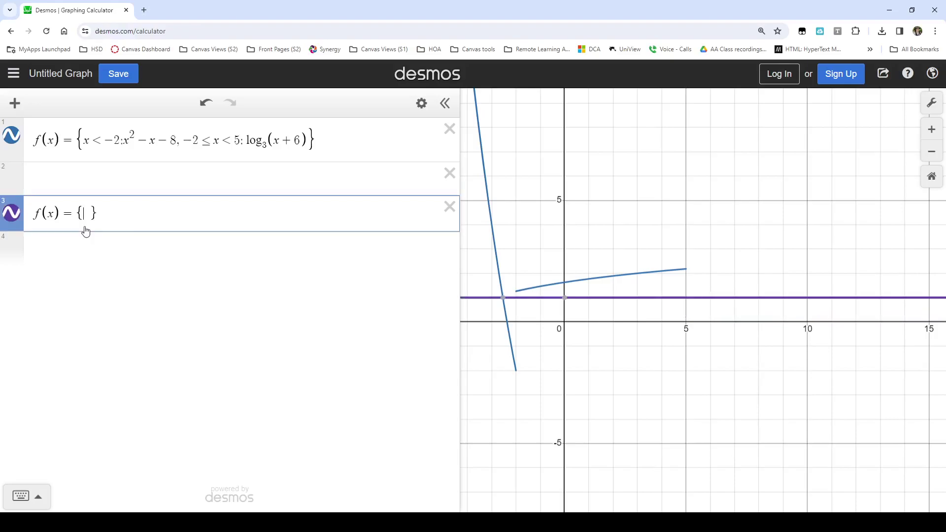
left_click(308, 136)
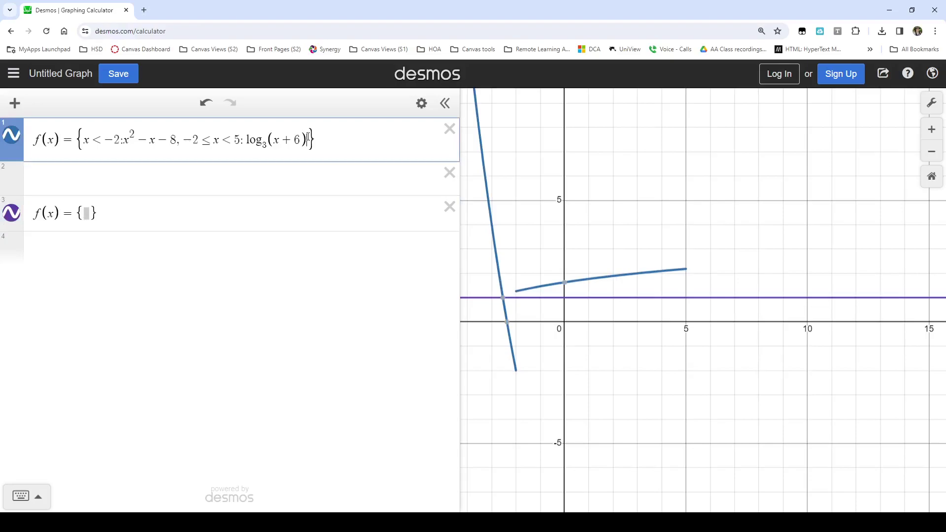
type(",")
key("ctrl+v")
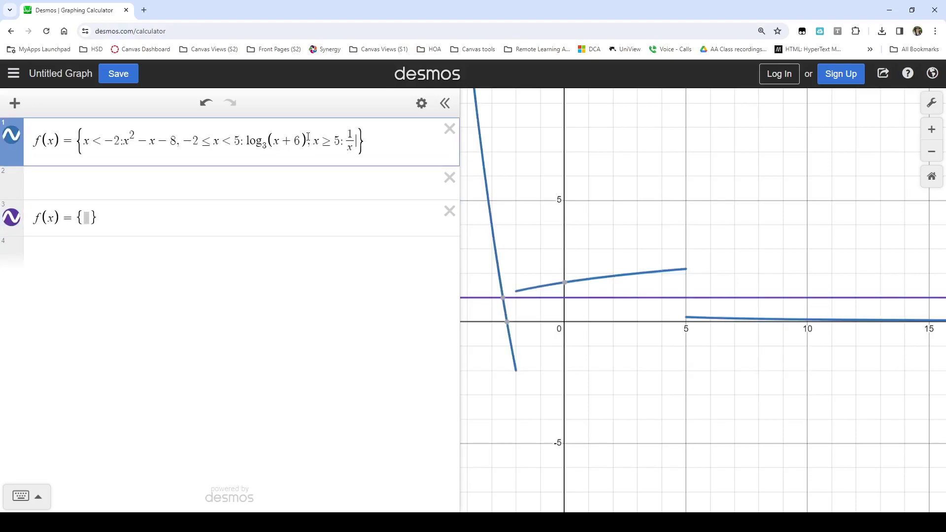
left_click(449, 211)
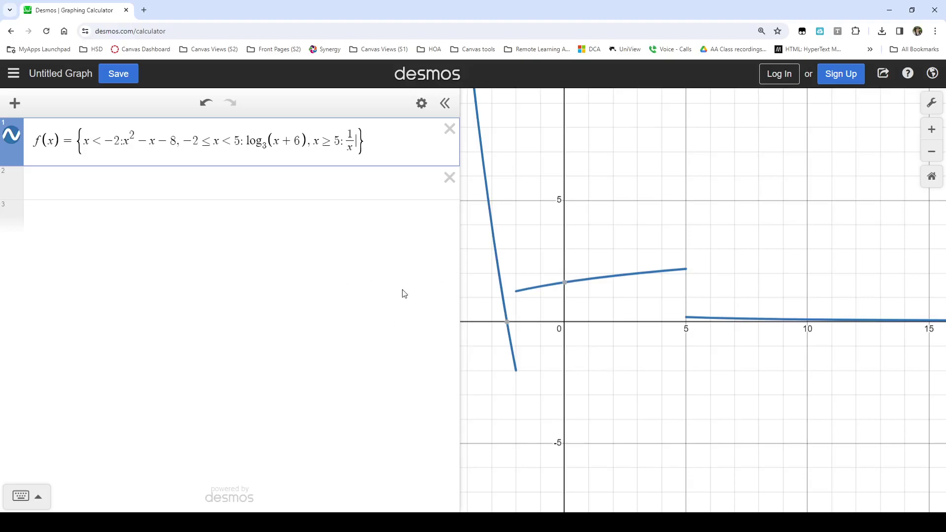
Evaluate f(−3), f(4) and f(5) on new lines, giving 4, 2.09590327429 and 0.2.
left_click_drag(460, 163, 428, 159)
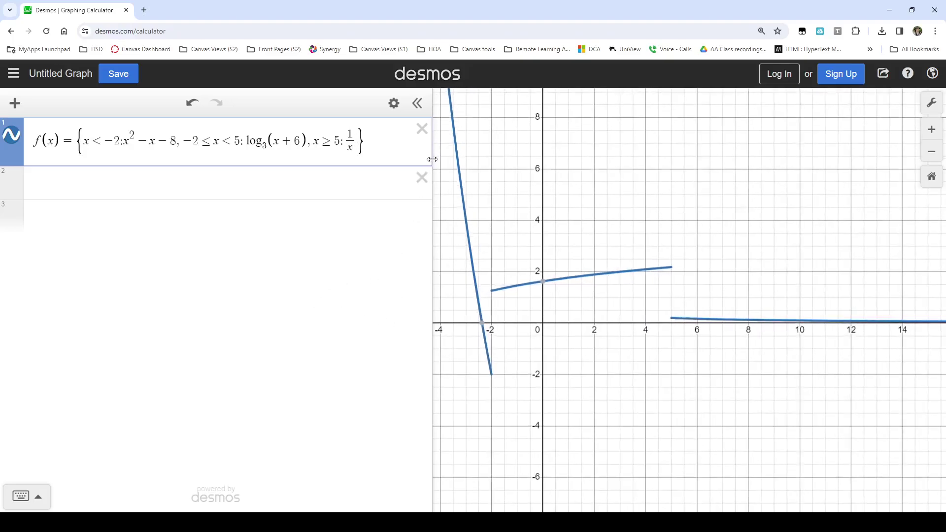
left_click(238, 185)
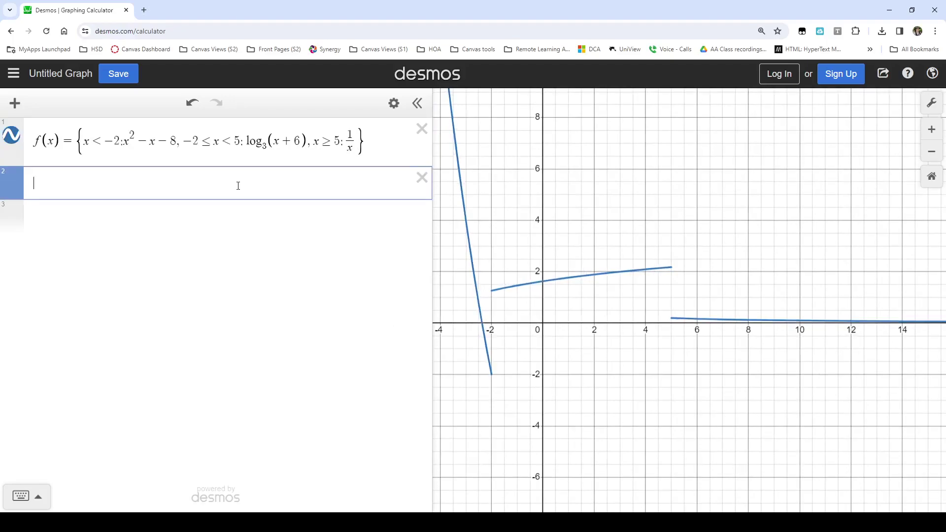
type("f(")
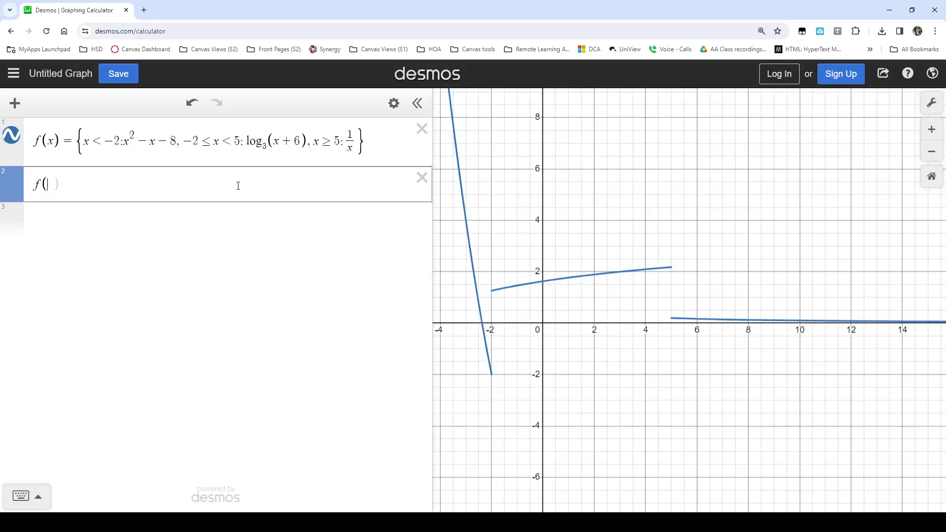
type("-3)")
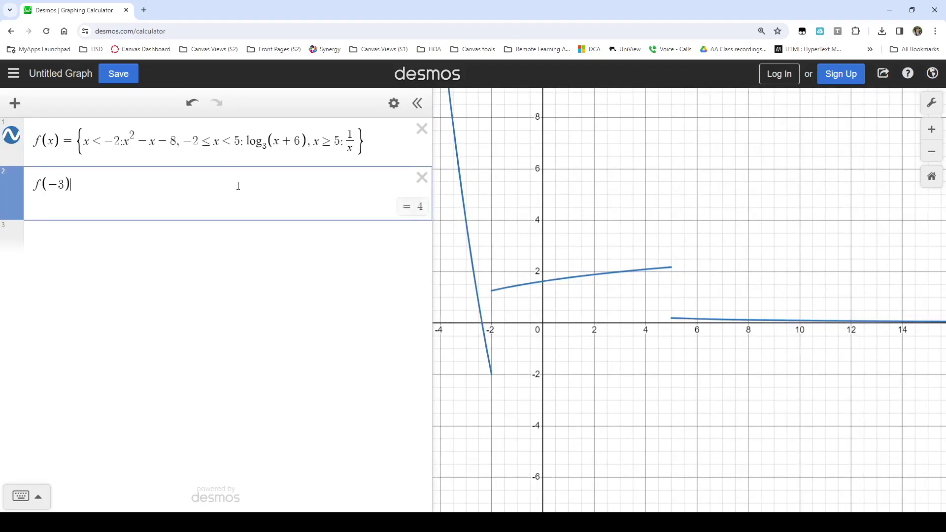
key("Return")
type("f(4)")
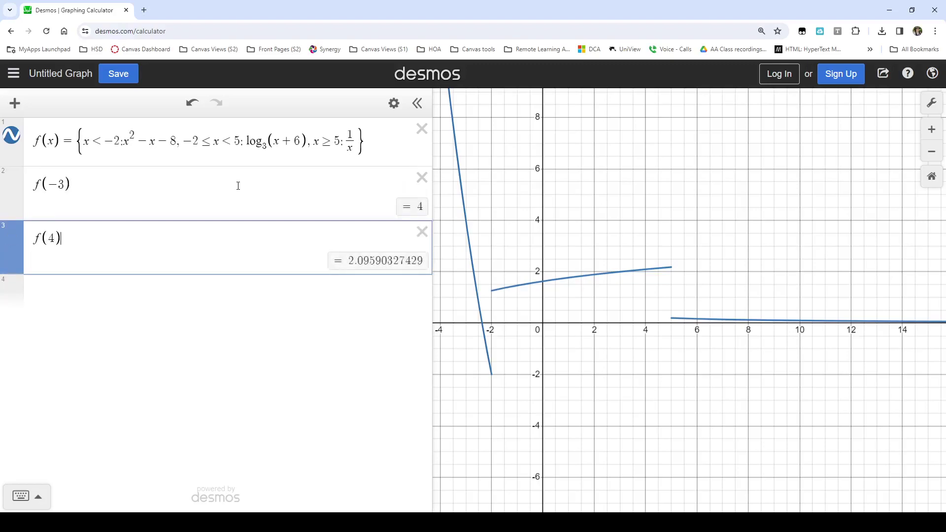
key("Return")
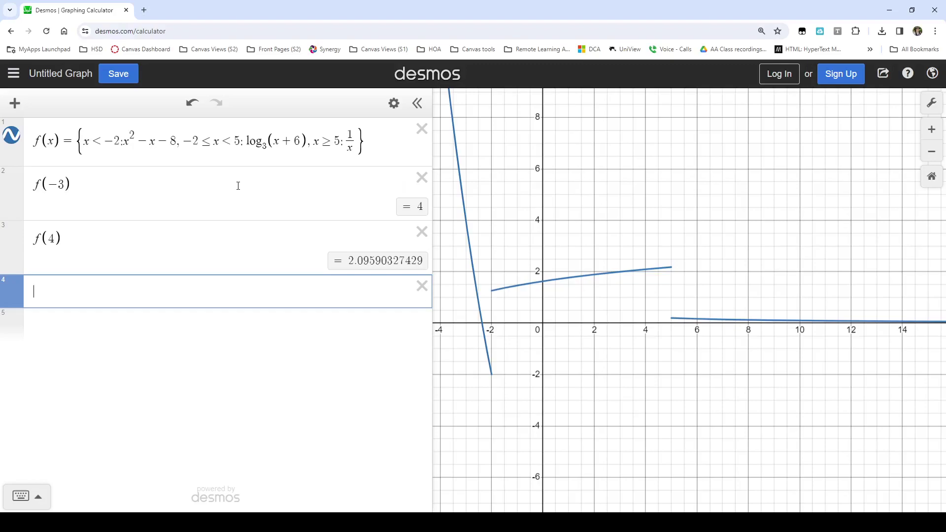
type("f(5")
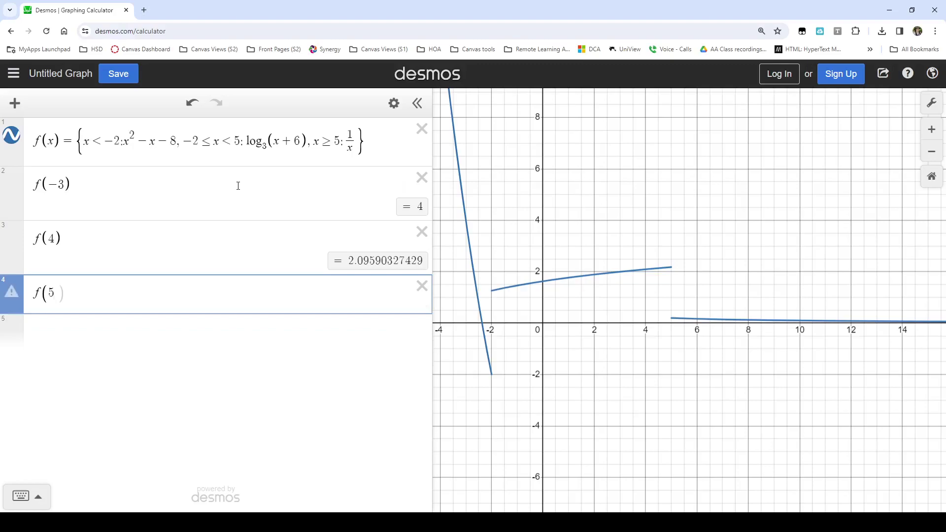
type(")")
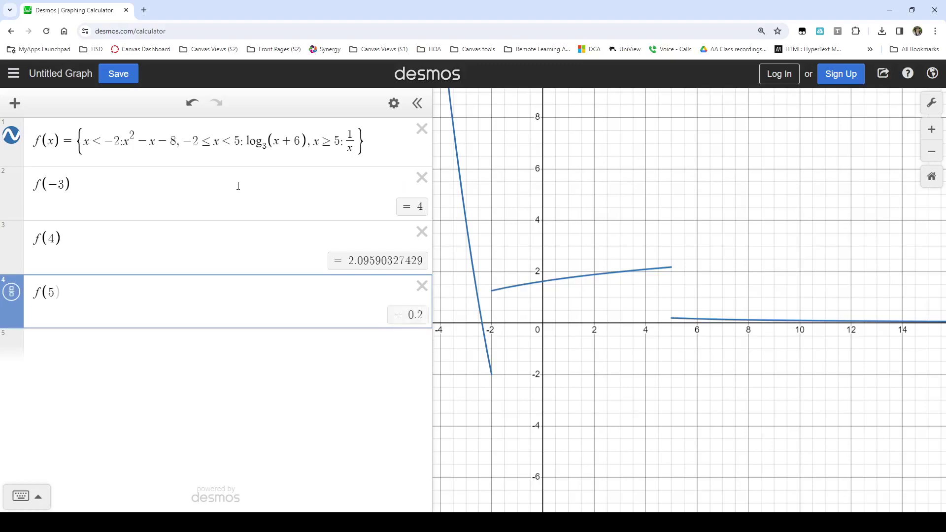
type(")")
key("Return")
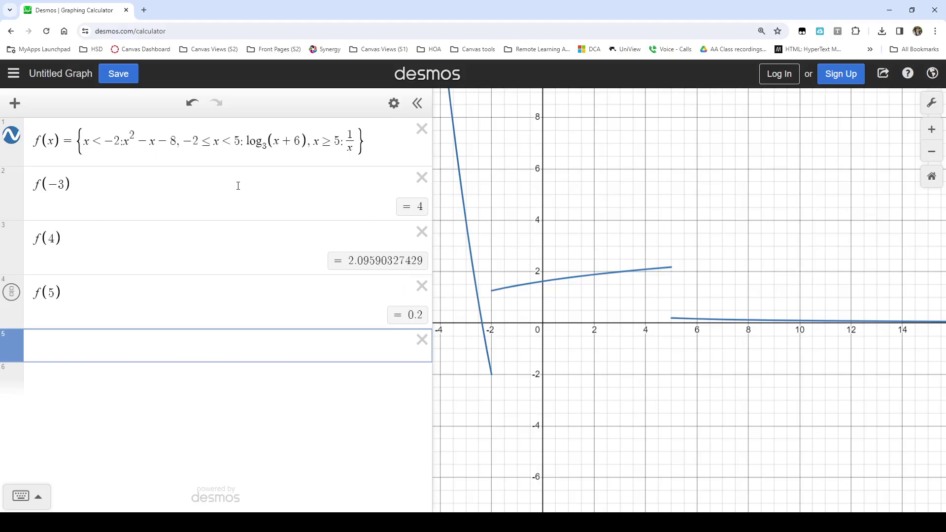
Enter f(x)+4 on the blank line, plotting the function shifted up 4 units.
type("f(x)+")
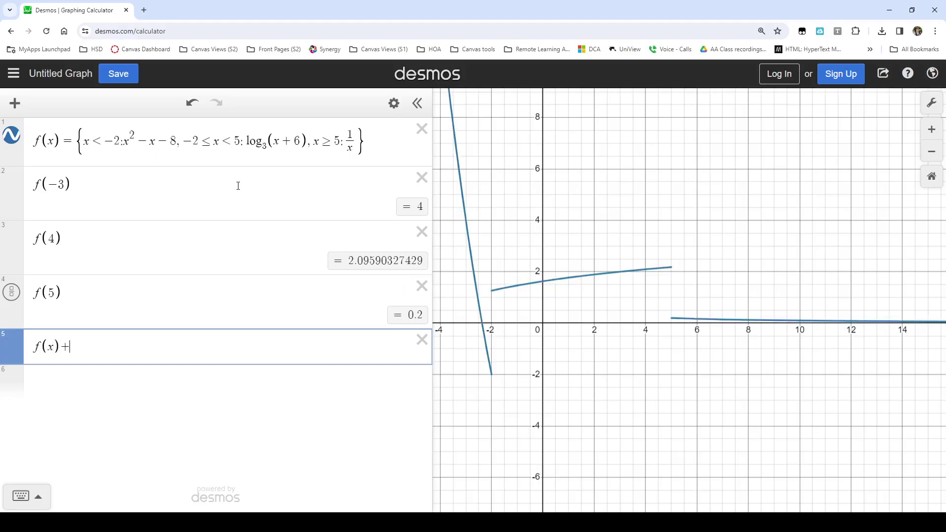
type("4")
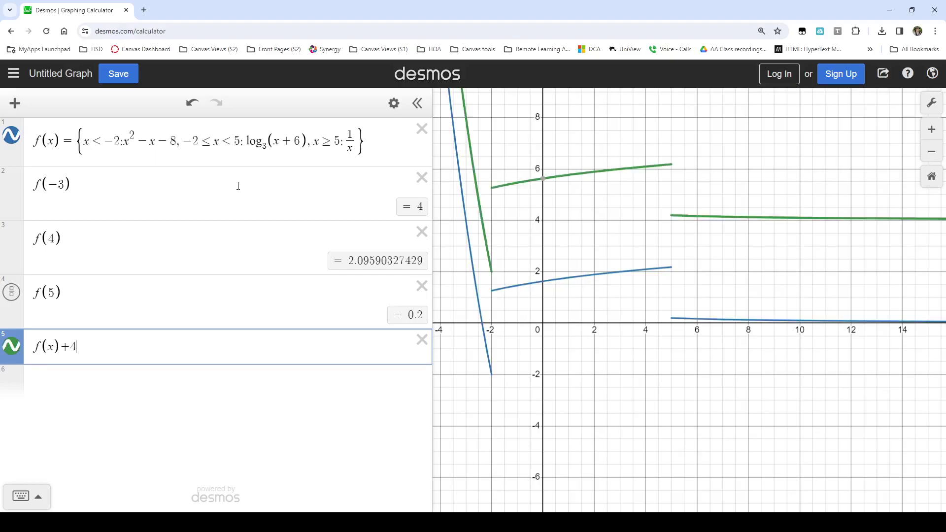
key("Return")
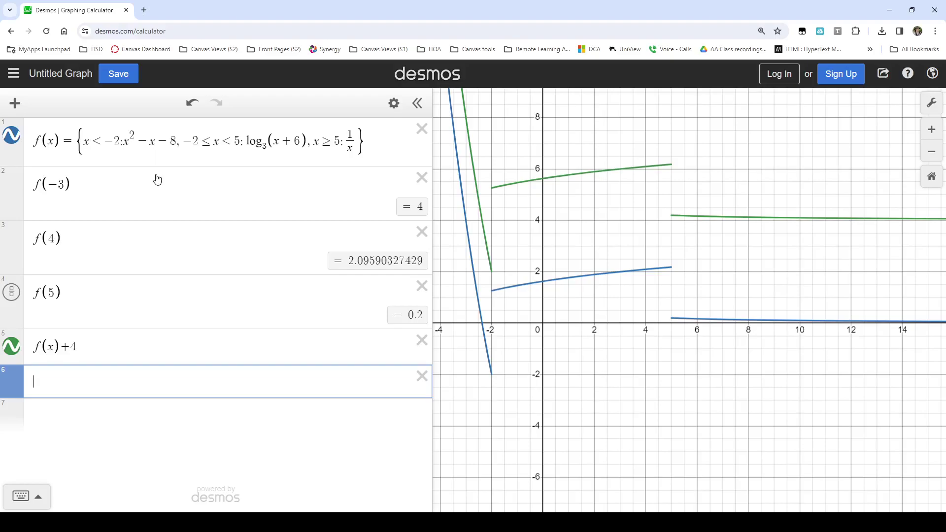
Open the on-screen math keypad with the keyboard toggle at the bottom left.
left_click(19, 494)
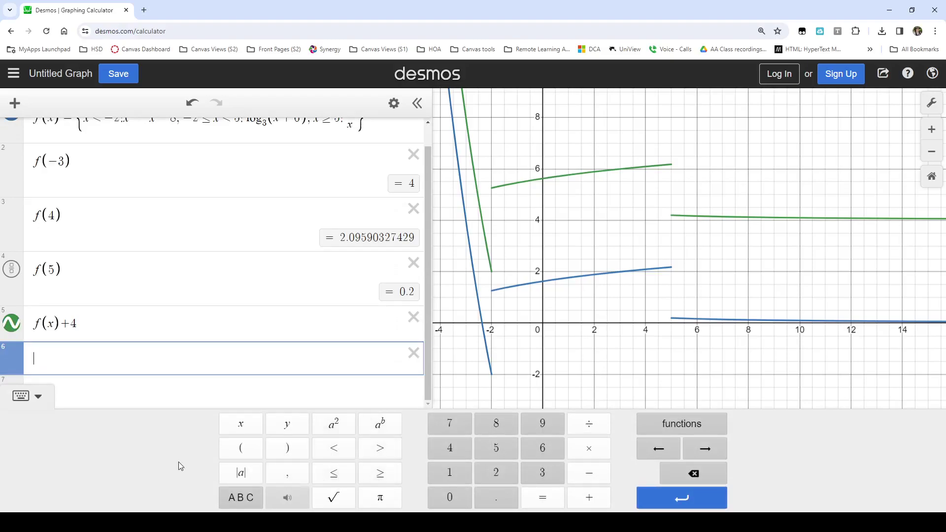
scroll(190, 345, "up", 1)
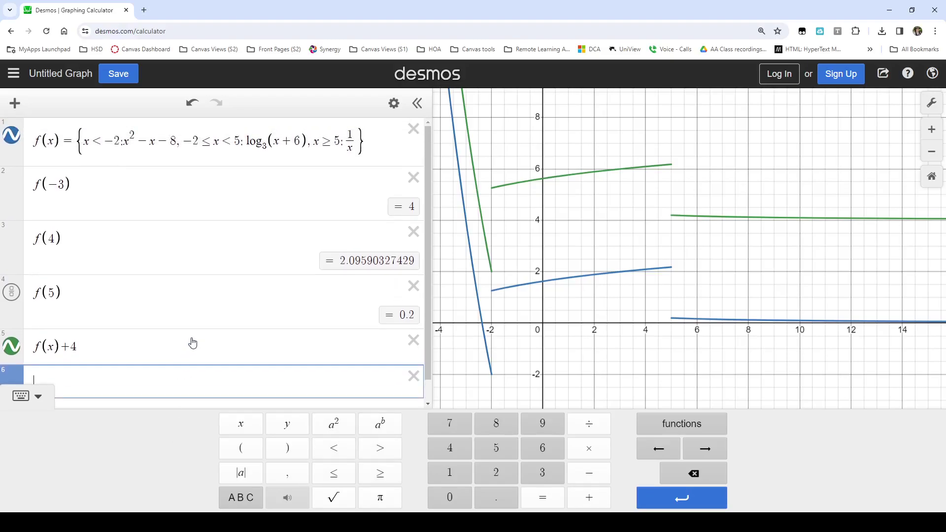